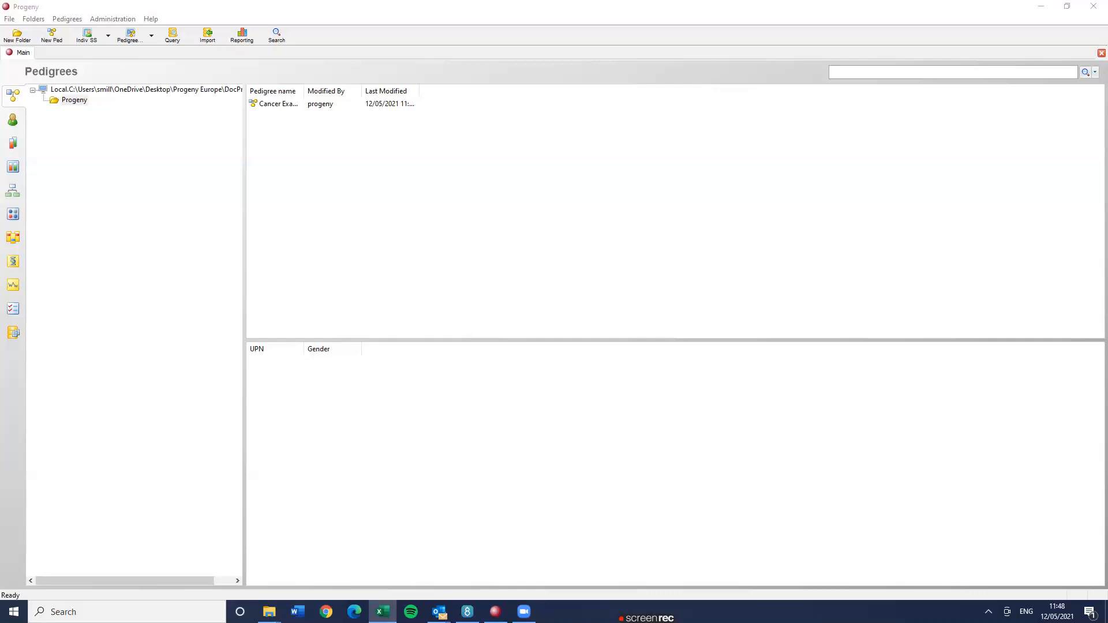
# - Bring the JonesFamily.xlsx workbook into view and widen the Pedigree Name column to fit its contents
pyautogui.moveTo(1107, 79); pyautogui.dragTo(660, 79)
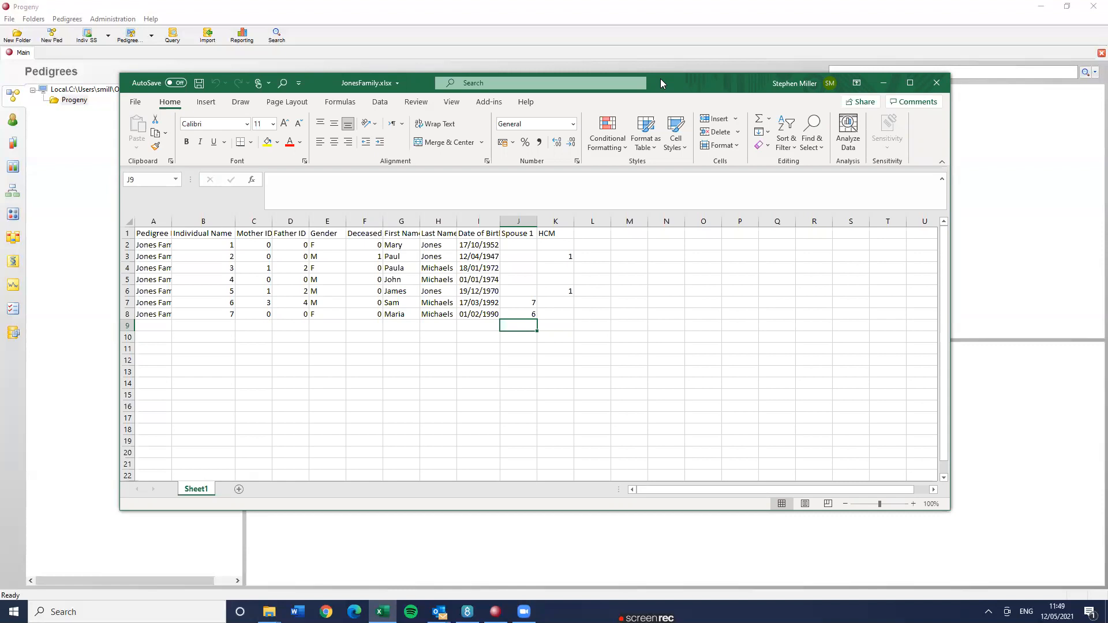
pyautogui.doubleClick(170, 223)
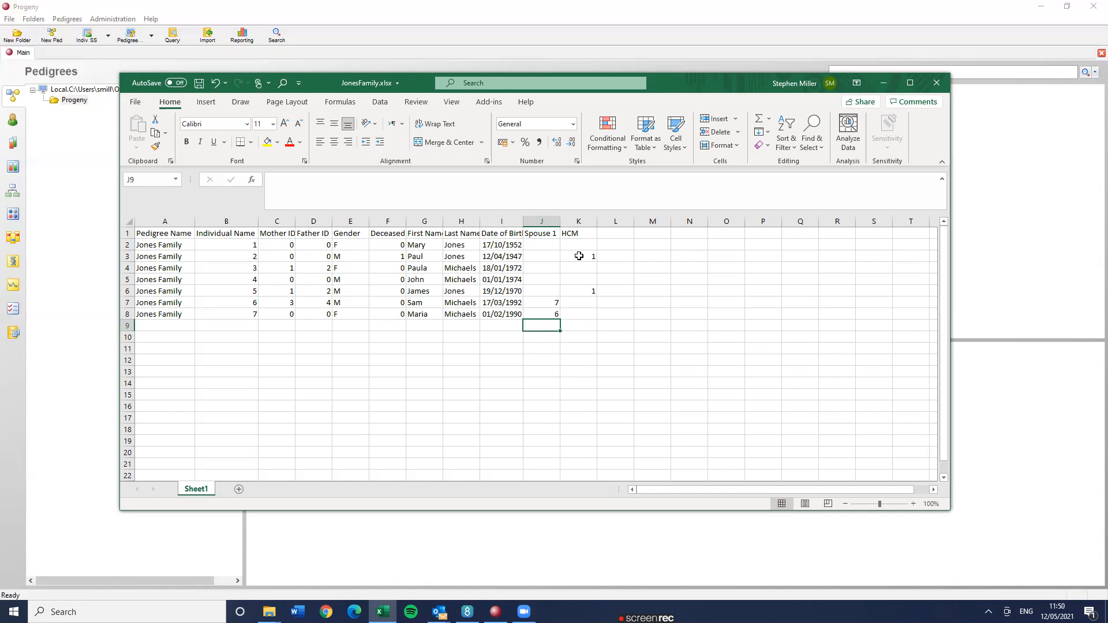
# - Save the workbook as the tab-delimited text file JonesFamily.txt in the Progeny Europe folder and close it
pyautogui.click(138, 107)
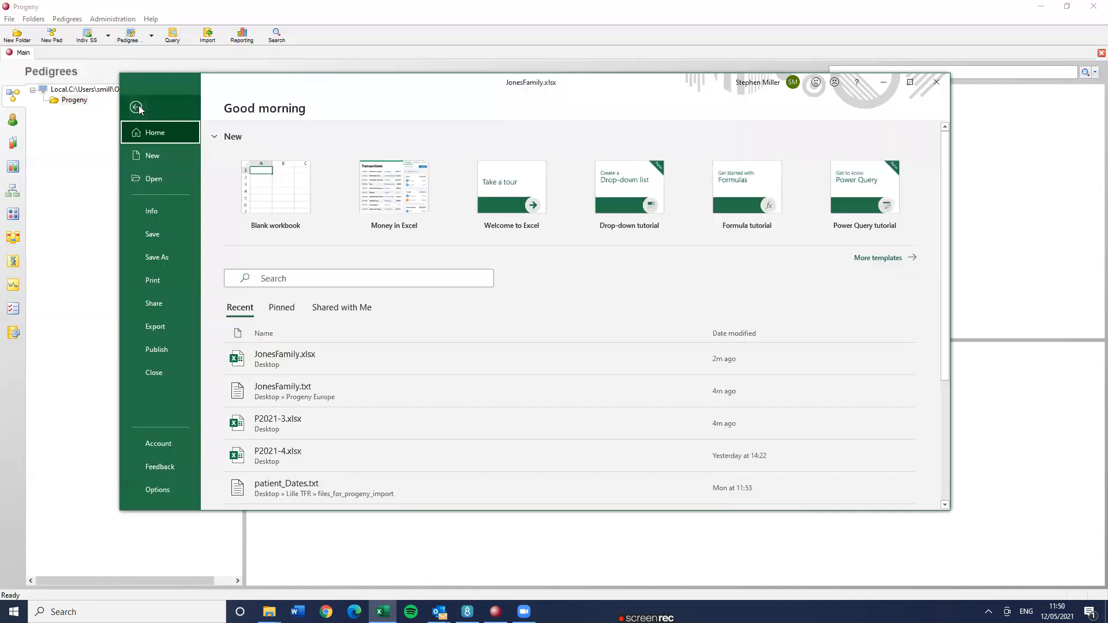
pyautogui.click(160, 257)
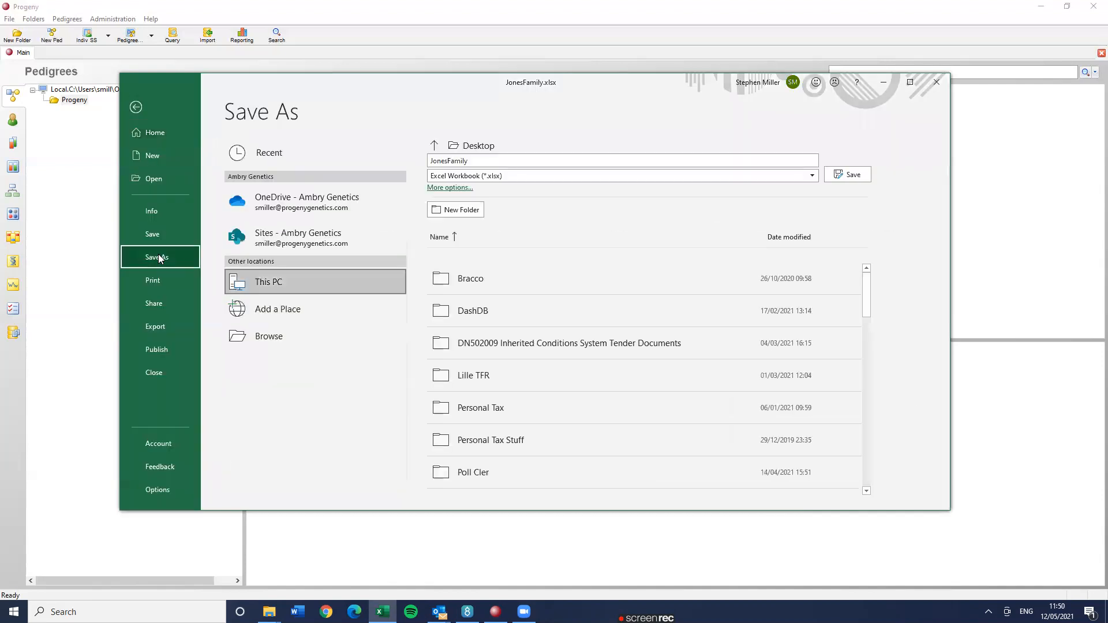
pyautogui.click(463, 179)
pyautogui.click(503, 310)
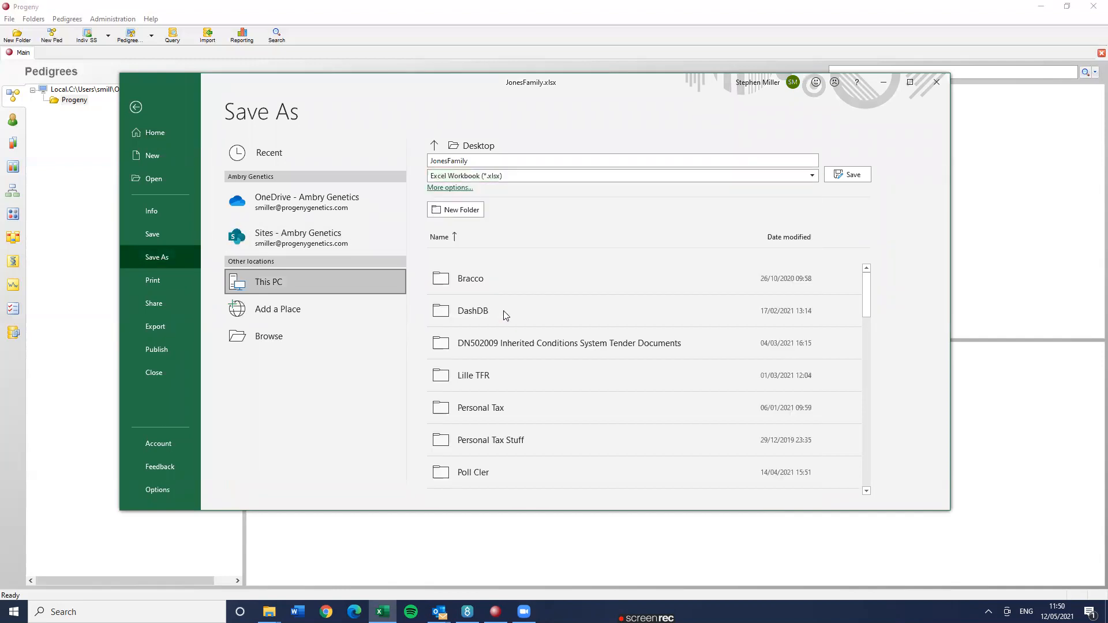
pyautogui.click(297, 334)
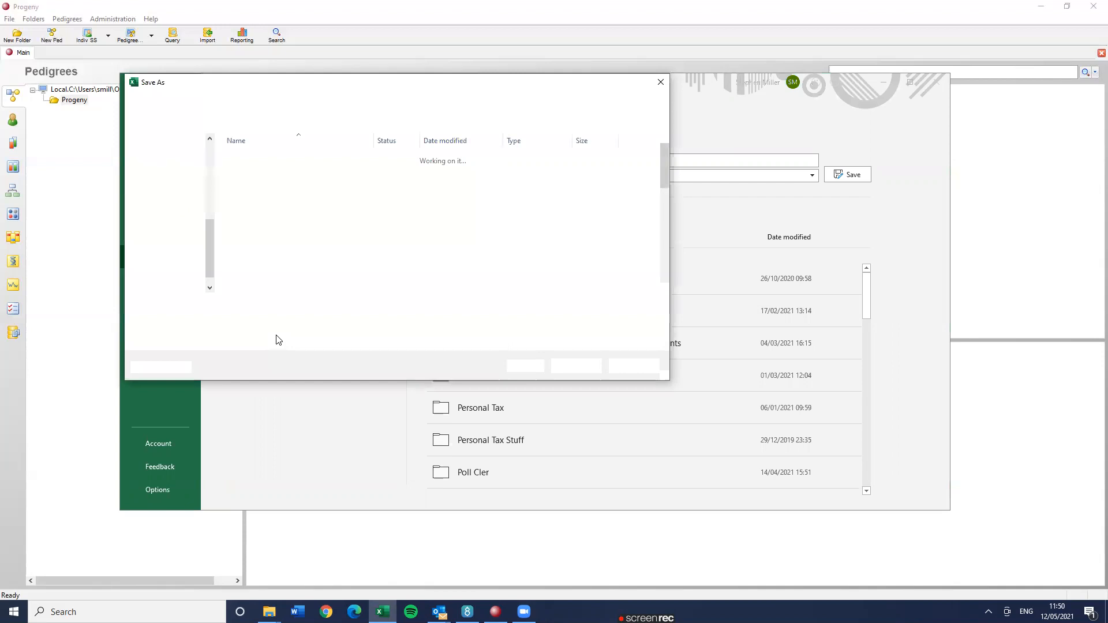
pyautogui.doubleClick(275, 242)
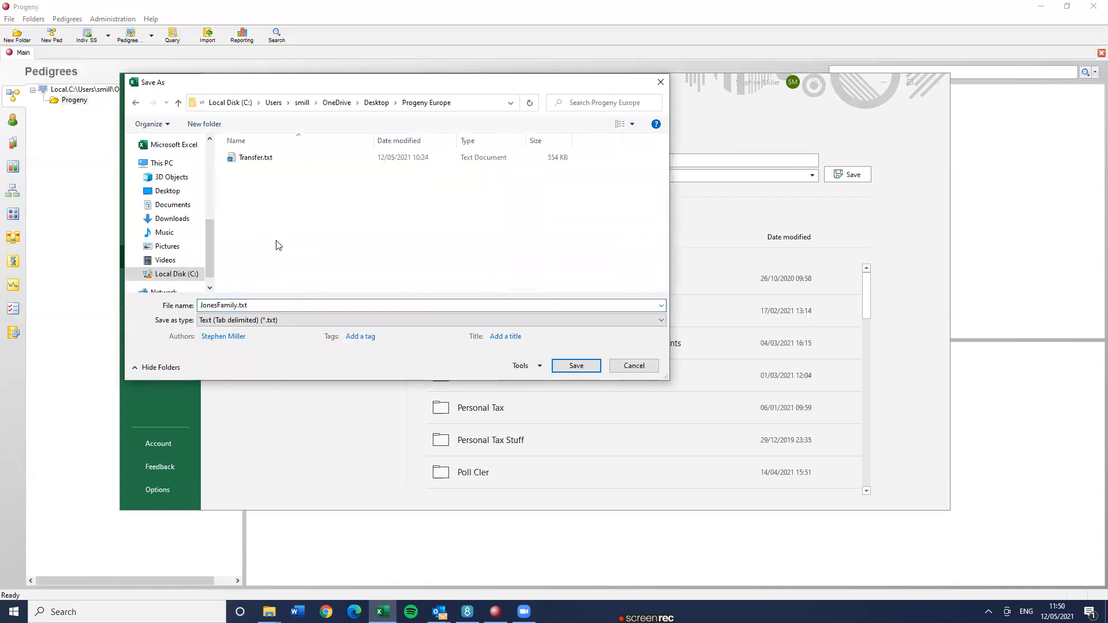
pyautogui.click(576, 365)
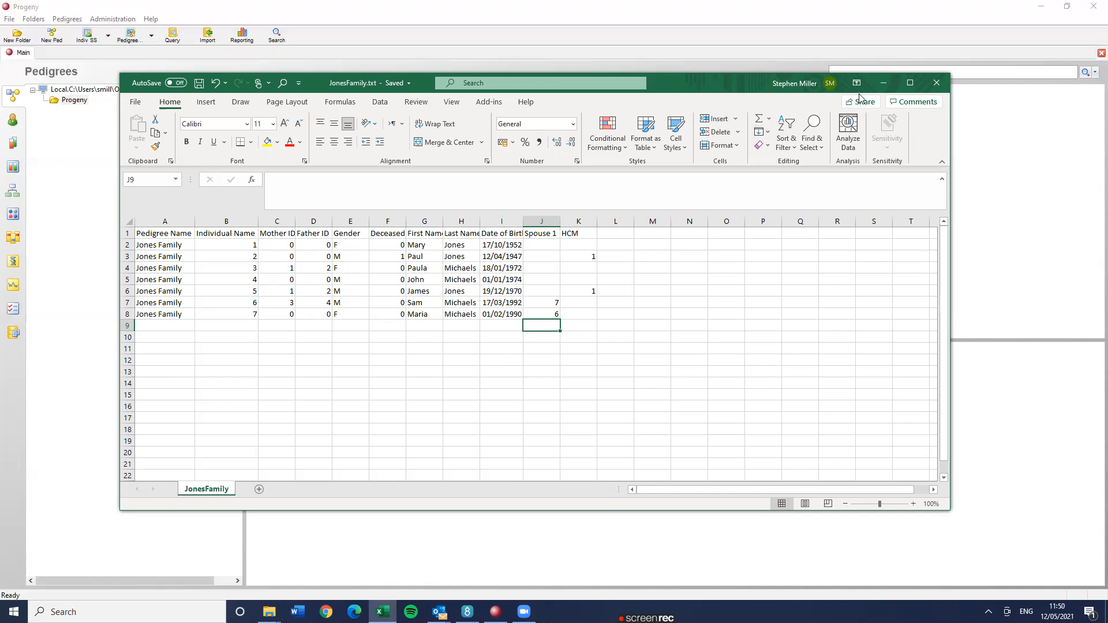
pyautogui.click(936, 84)
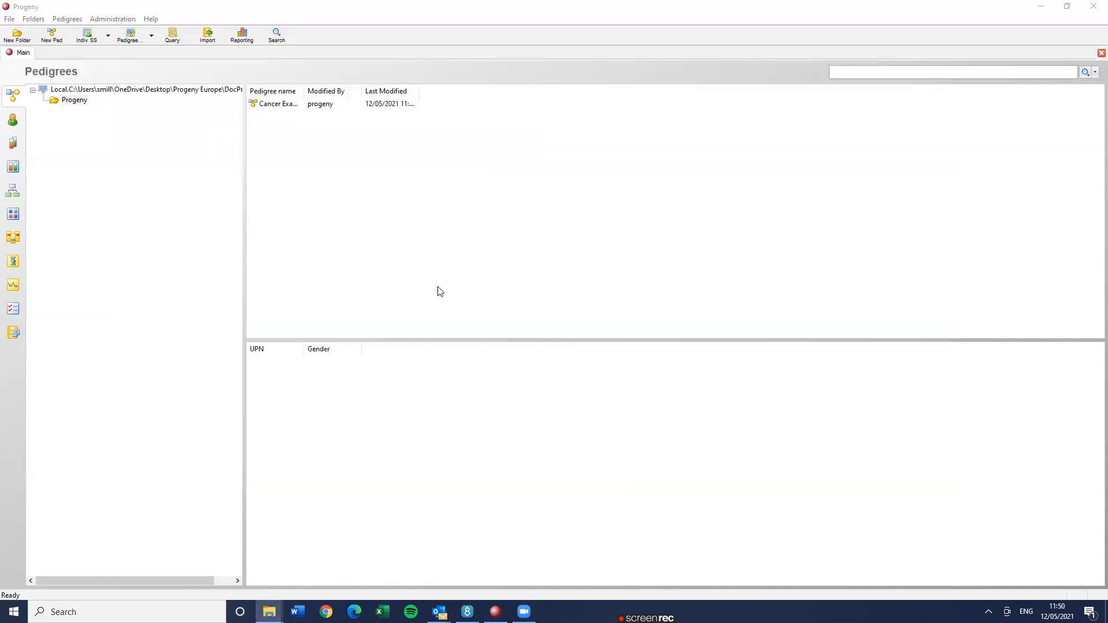
# - Start an import into the Progeny pedigree folder with JonesFamily.txt from the Progeny Europe folder as the source file
pyautogui.click(53, 101)
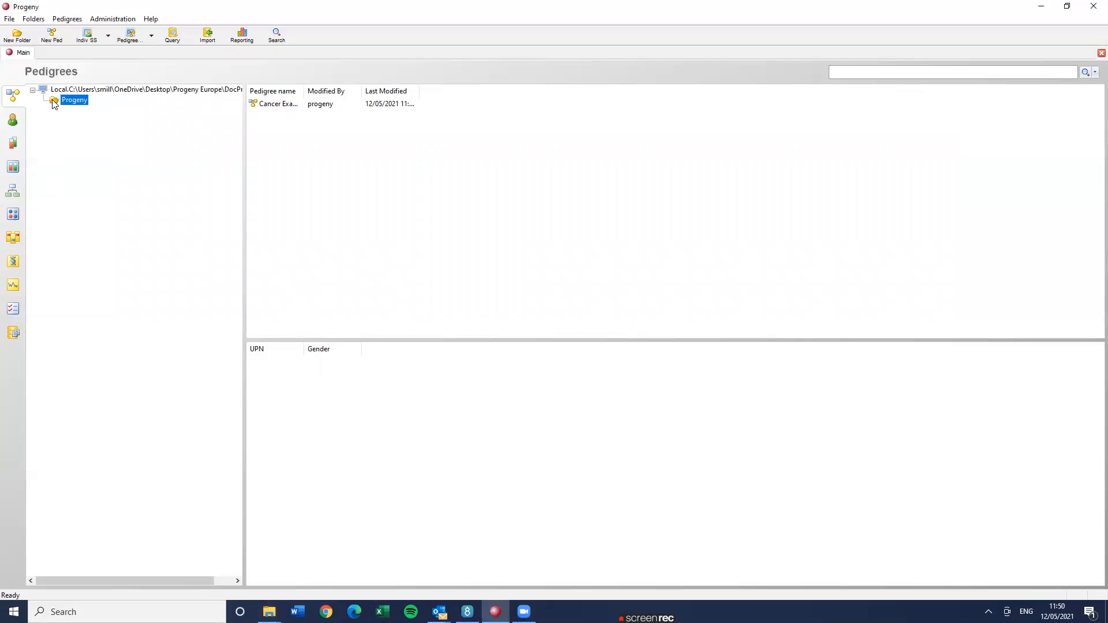
pyautogui.click(212, 38)
pyautogui.click(636, 158)
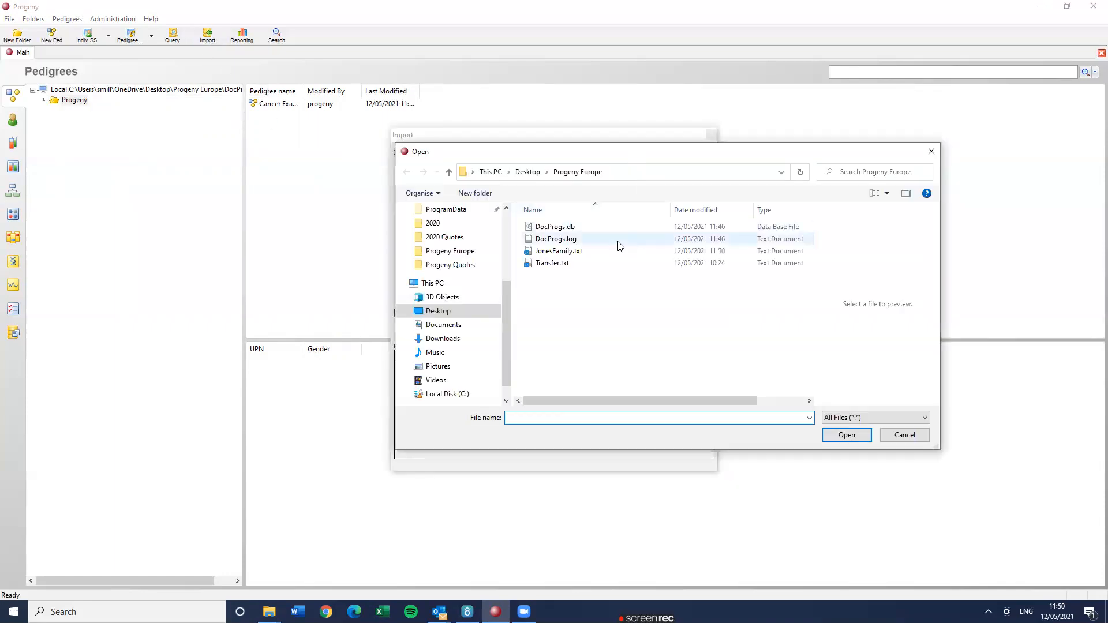
pyautogui.click(570, 252)
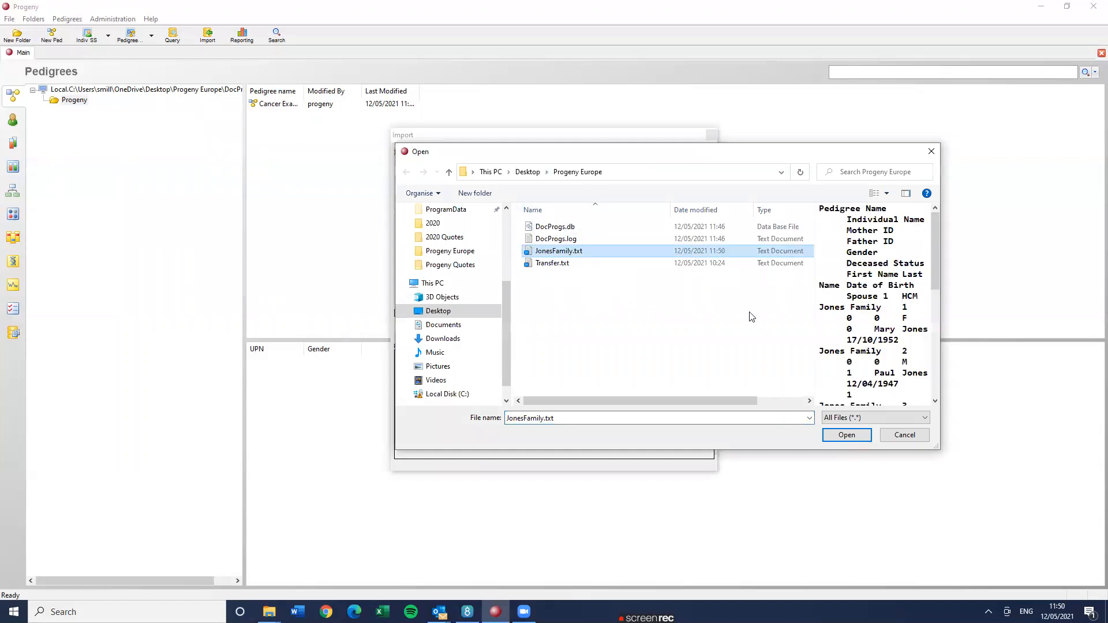
pyautogui.click(845, 437)
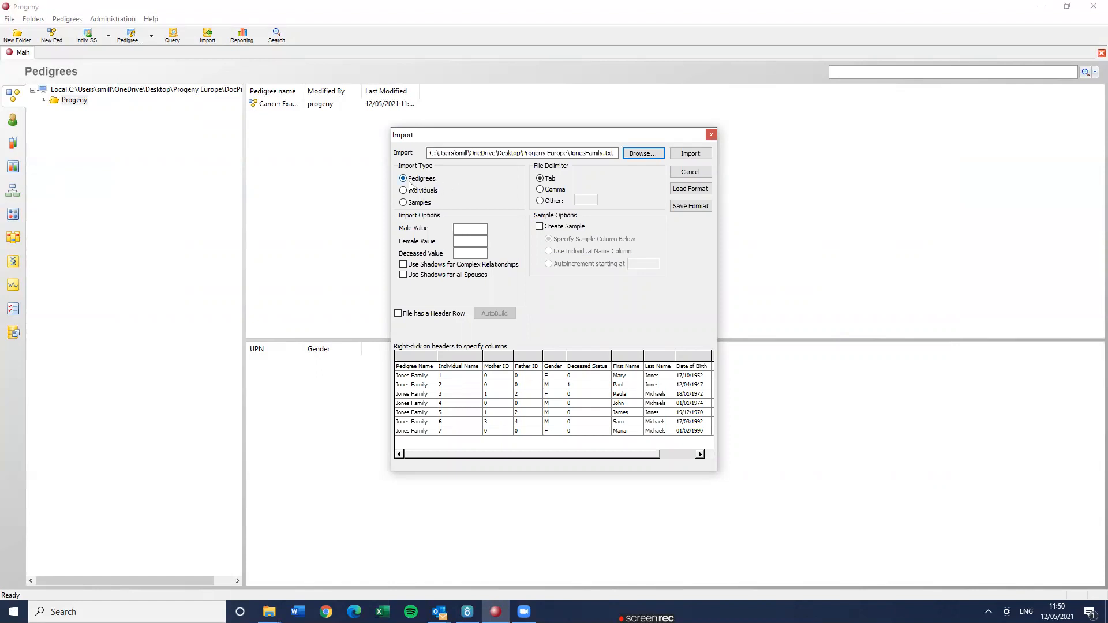
# - Set the import's male, female and deceased values to M, F and 1, and auto-build the columns from the file's header row
pyautogui.click(461, 227)
pyautogui.press('Tab')
pyautogui.write('1')
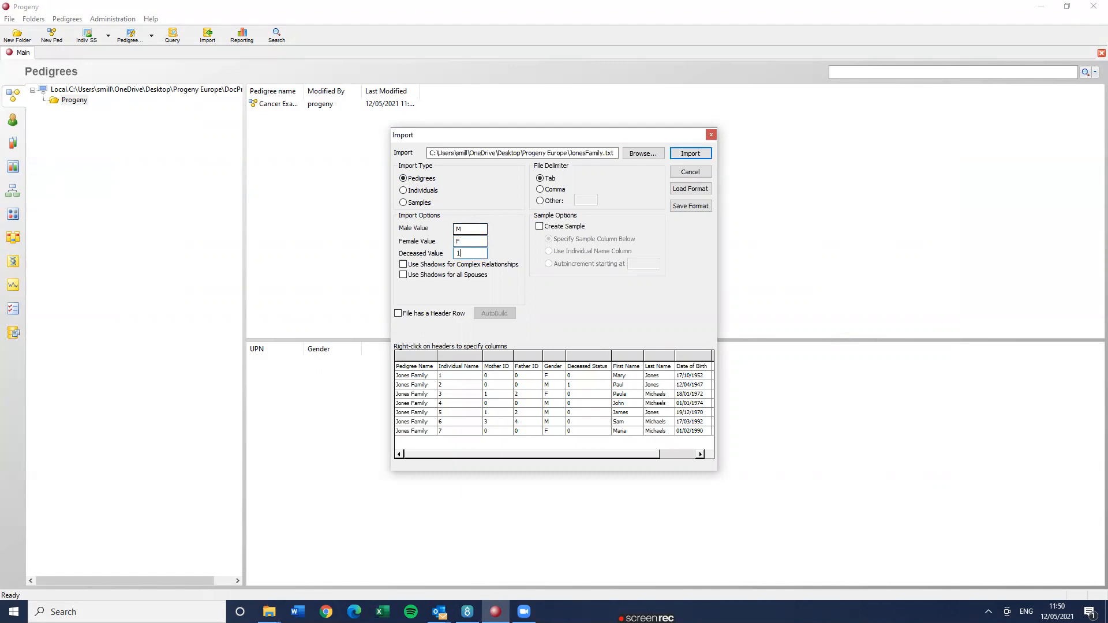
pyautogui.click(397, 314)
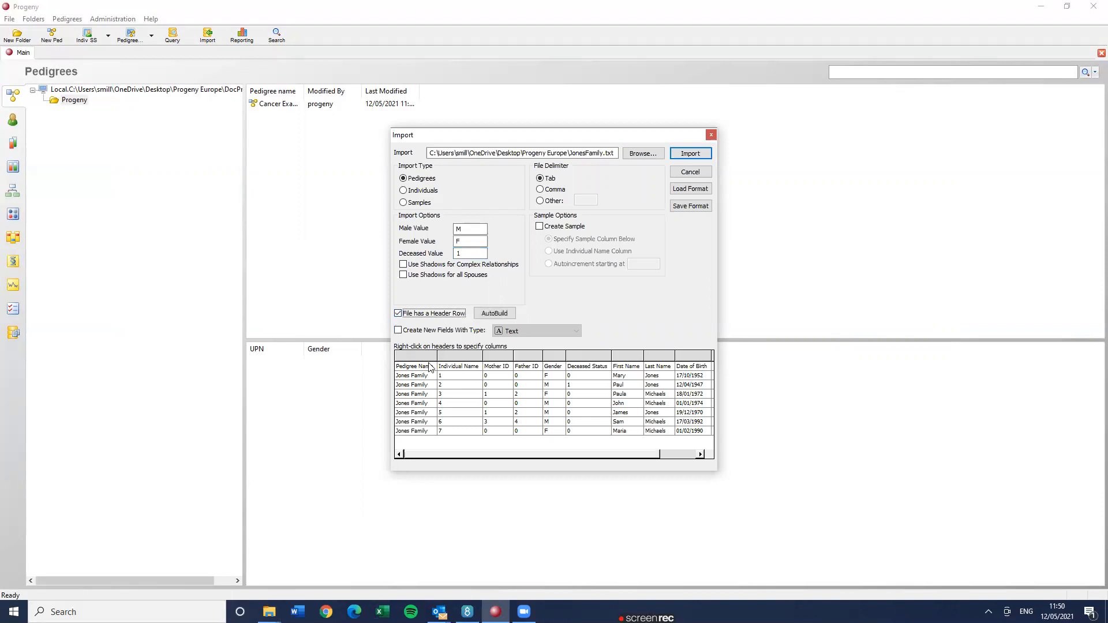
pyautogui.click(492, 314)
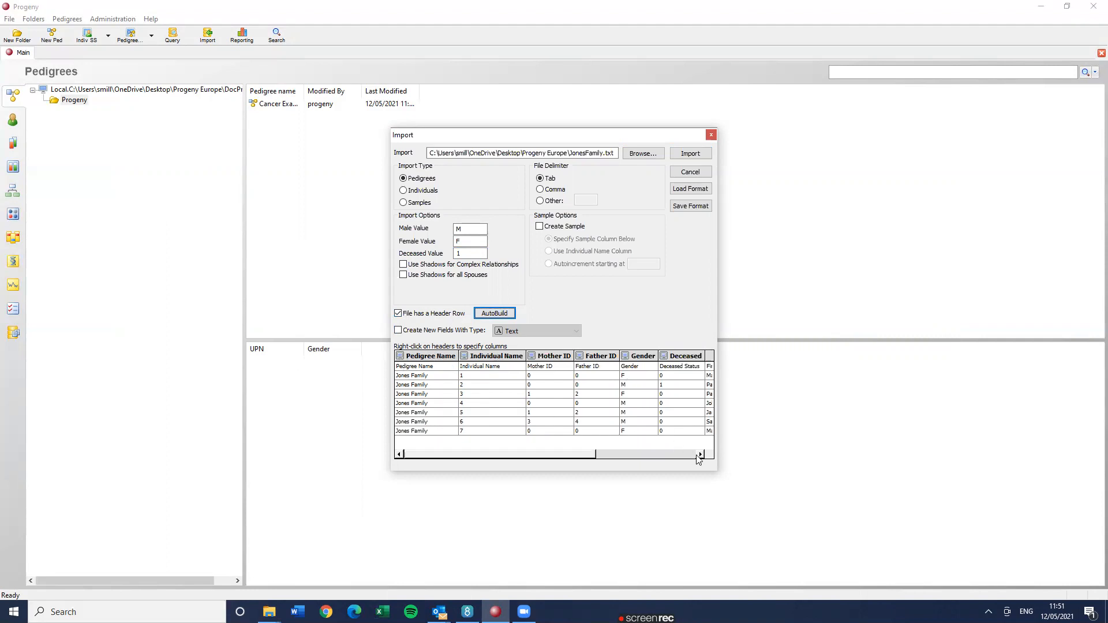
# - Map the unassigned First Name column to the existing First Name field in the PHI Data folder
pyautogui.click(700, 455)
pyautogui.click(700, 455)
pyautogui.click(700, 454)
pyautogui.click(700, 455)
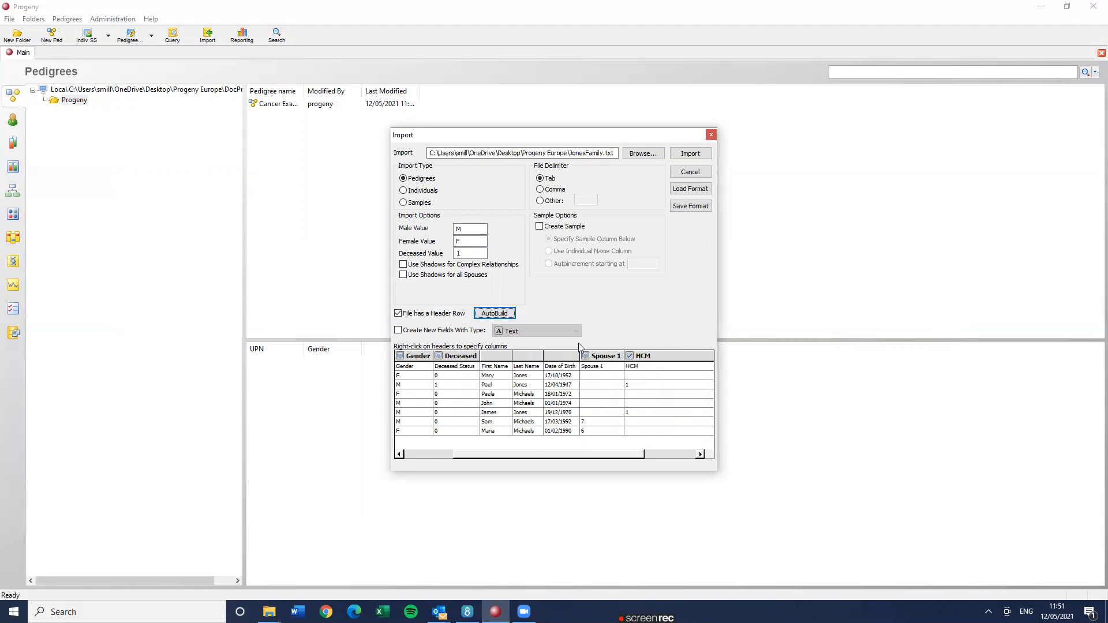
pyautogui.rightClick(500, 357)
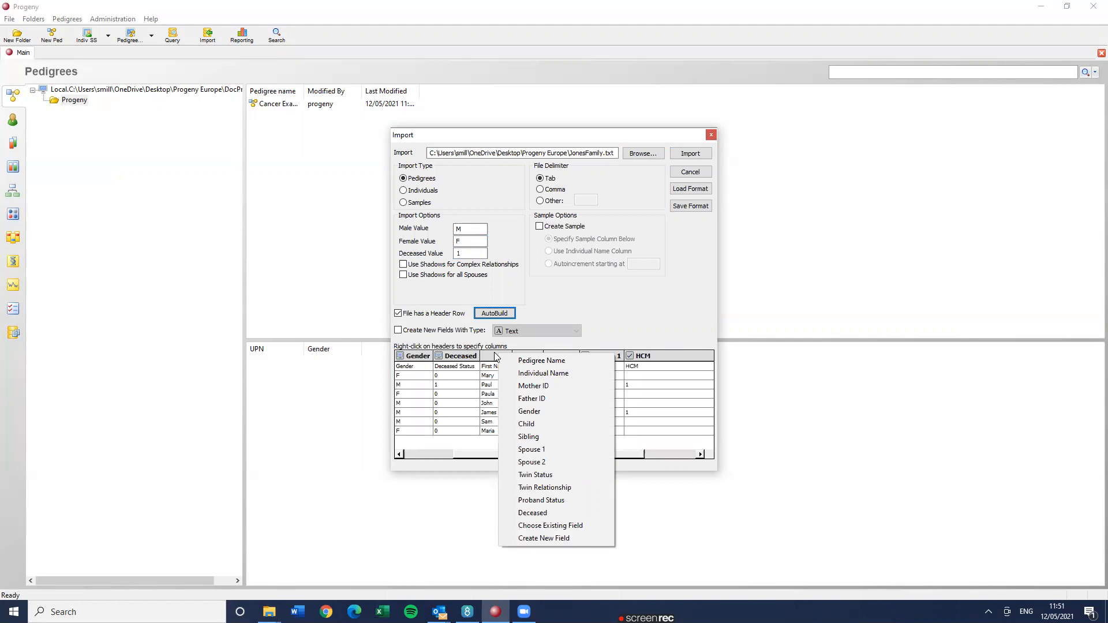
pyautogui.click(547, 525)
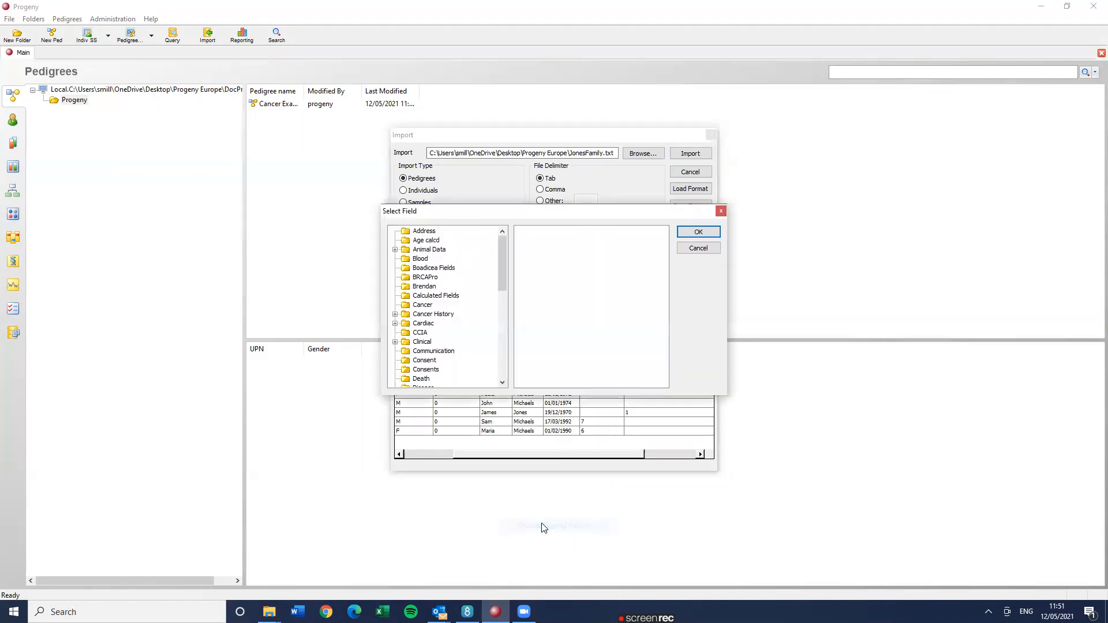
pyautogui.moveTo(502, 271); pyautogui.dragTo(501, 355)
pyautogui.click(434, 316)
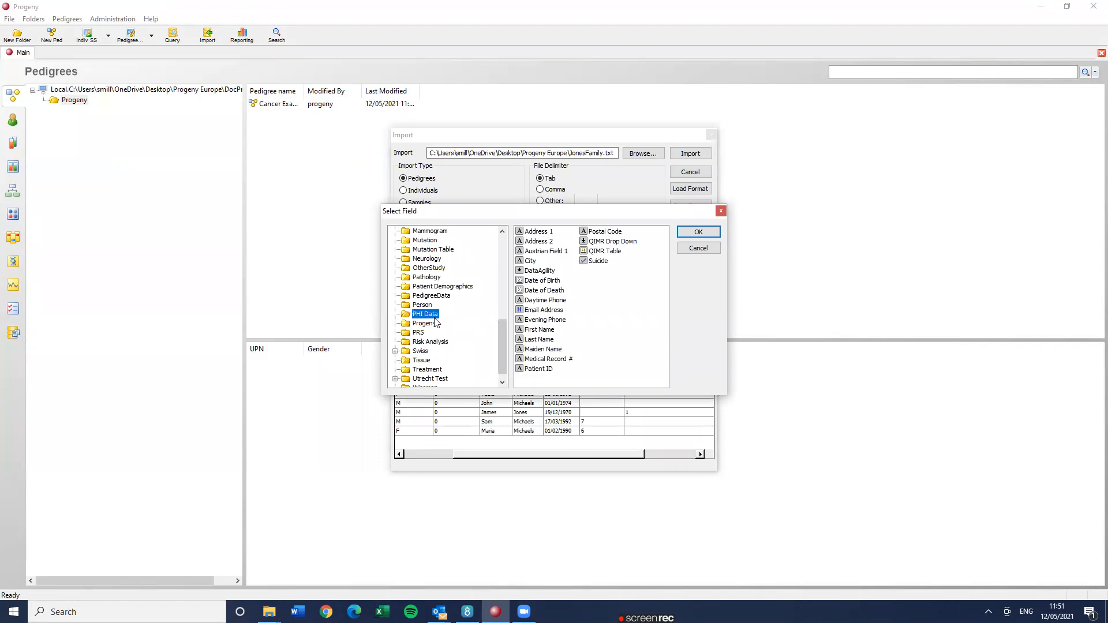
pyautogui.click(539, 330)
pyautogui.click(699, 231)
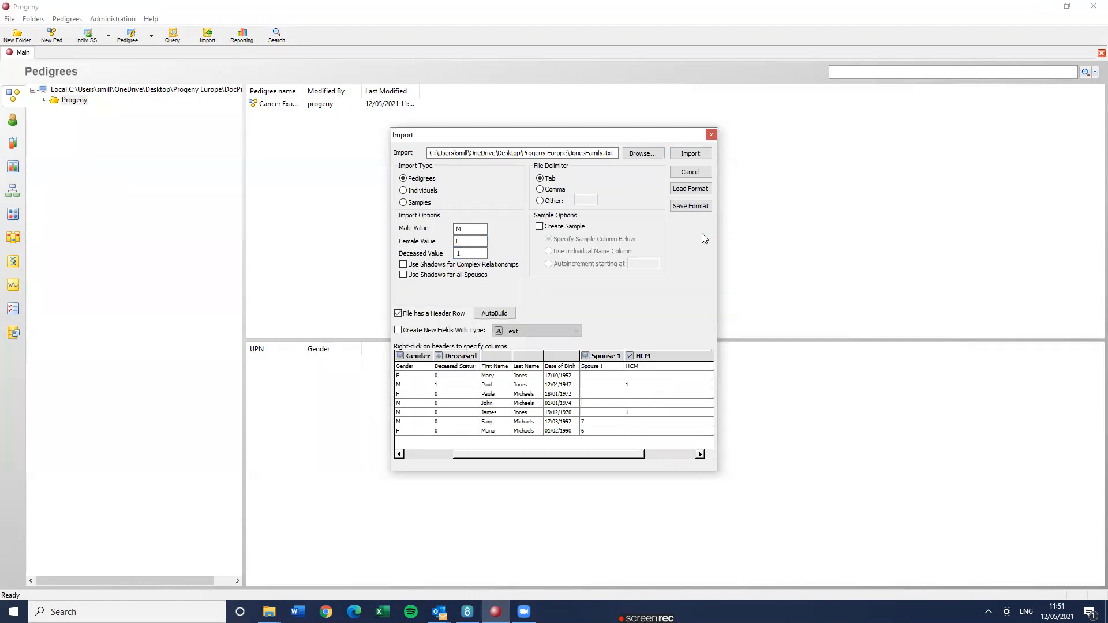
# - Map the unassigned Last Name column to the existing Last Name field in the PHI Data folder
pyautogui.rightClick(545, 361)
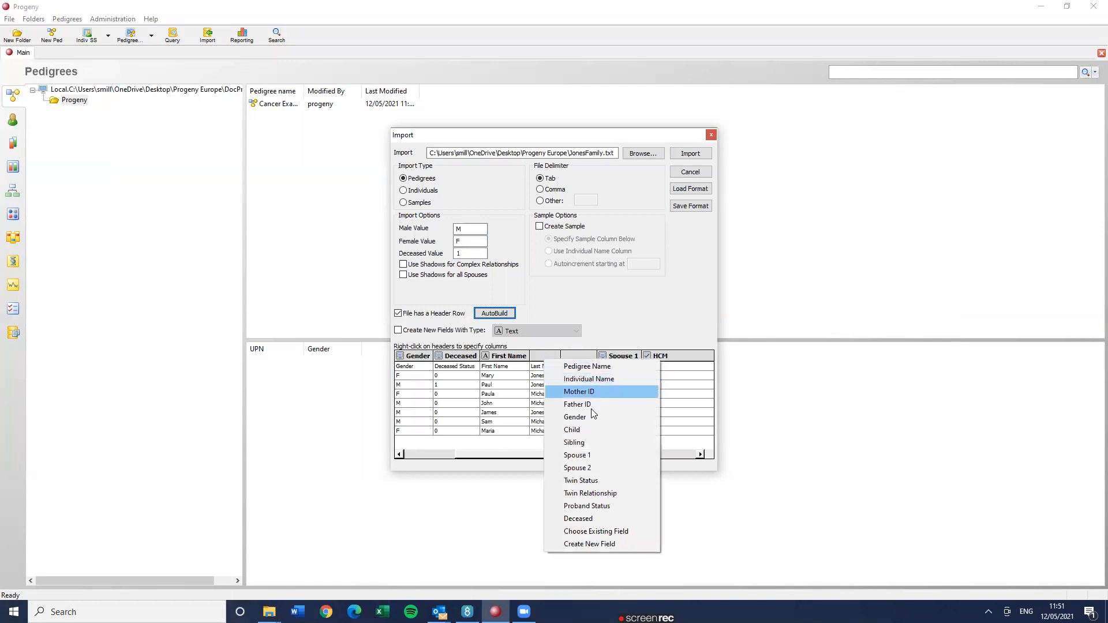
pyautogui.click(575, 531)
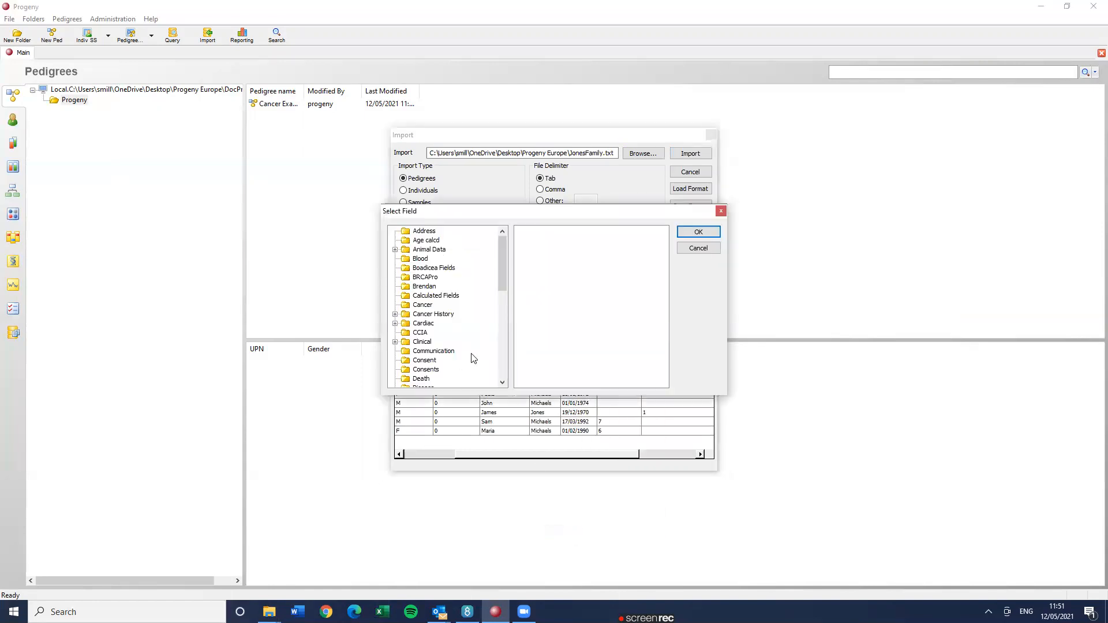
pyautogui.click(506, 361)
pyautogui.rightClick(506, 362)
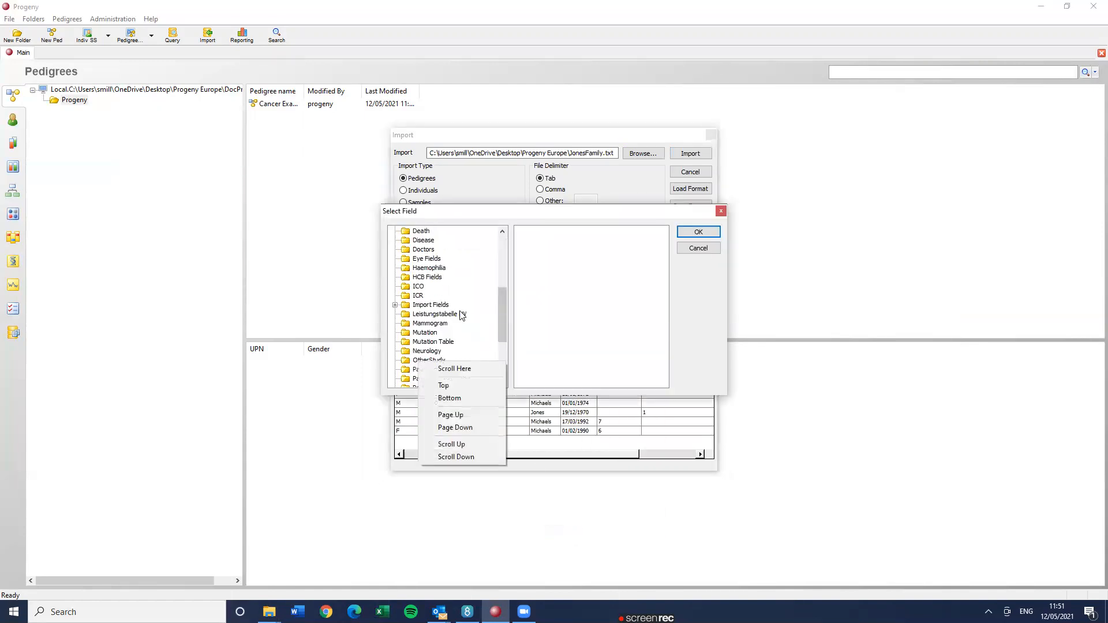
pyautogui.click(504, 352)
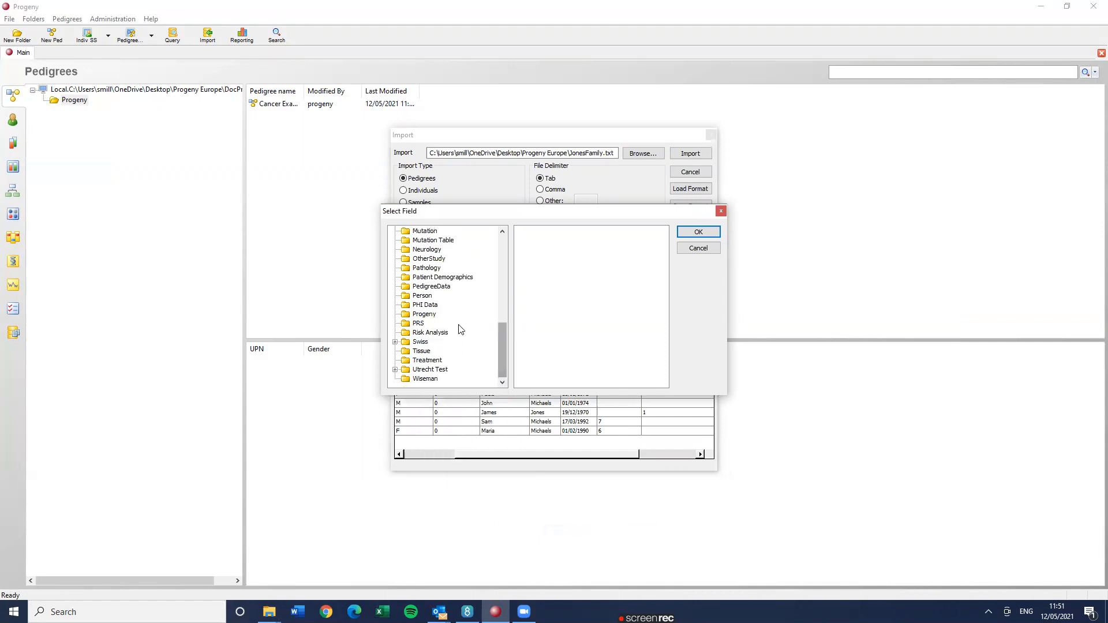
pyautogui.click(427, 314)
pyautogui.click(427, 306)
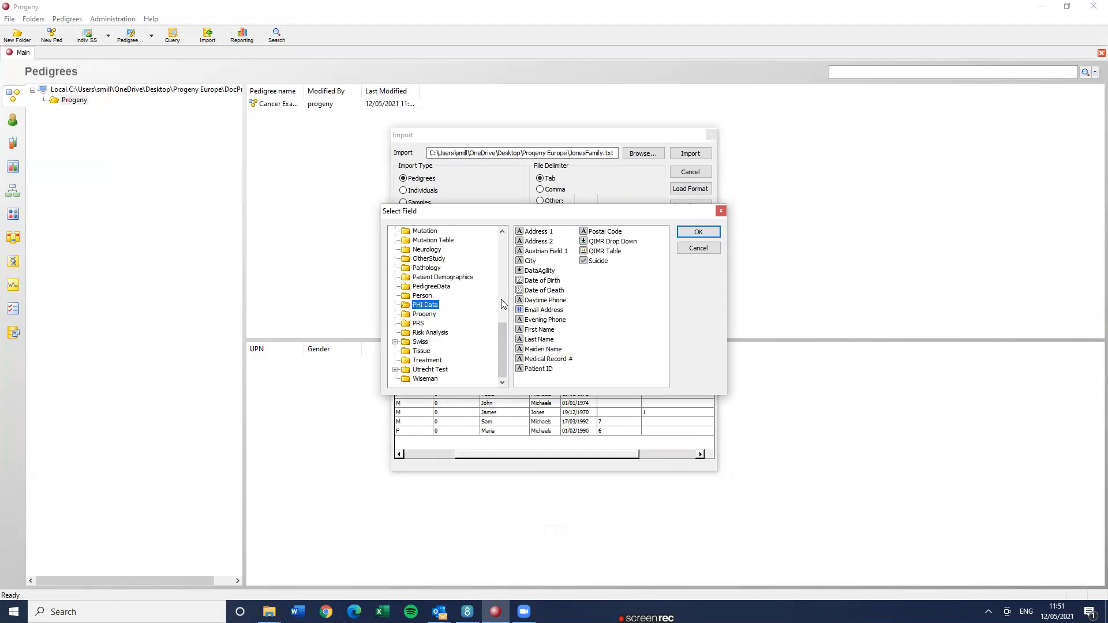
pyautogui.click(534, 348)
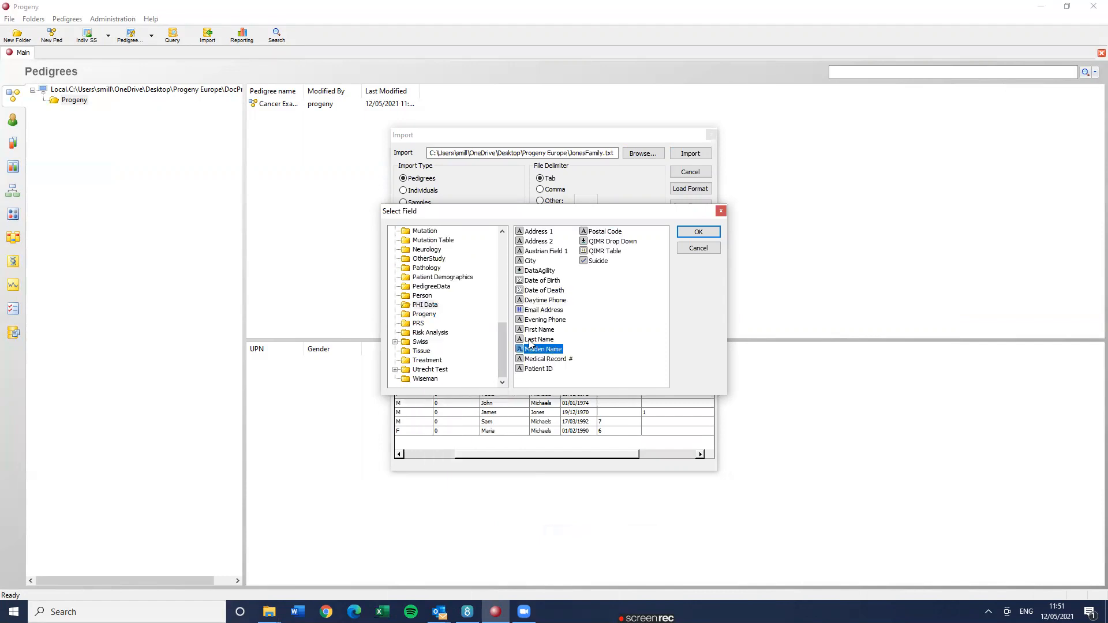
pyautogui.click(532, 339)
pyautogui.click(699, 231)
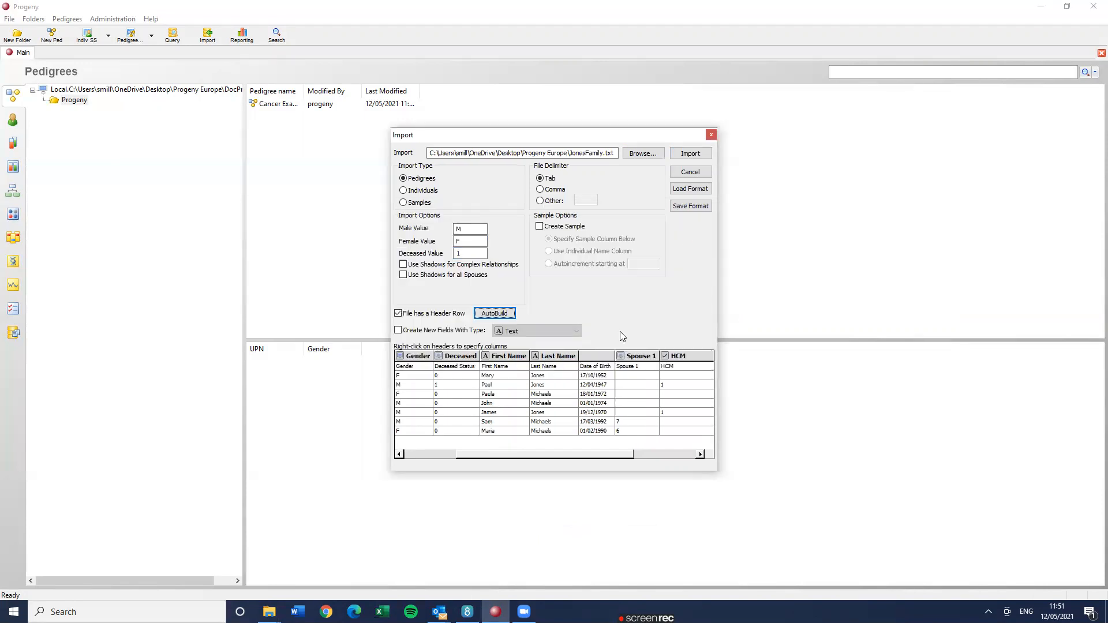
# - Map the unassigned Date of Birth column to the existing Date of Birth field in the PHI Data folder
pyautogui.rightClick(585, 359)
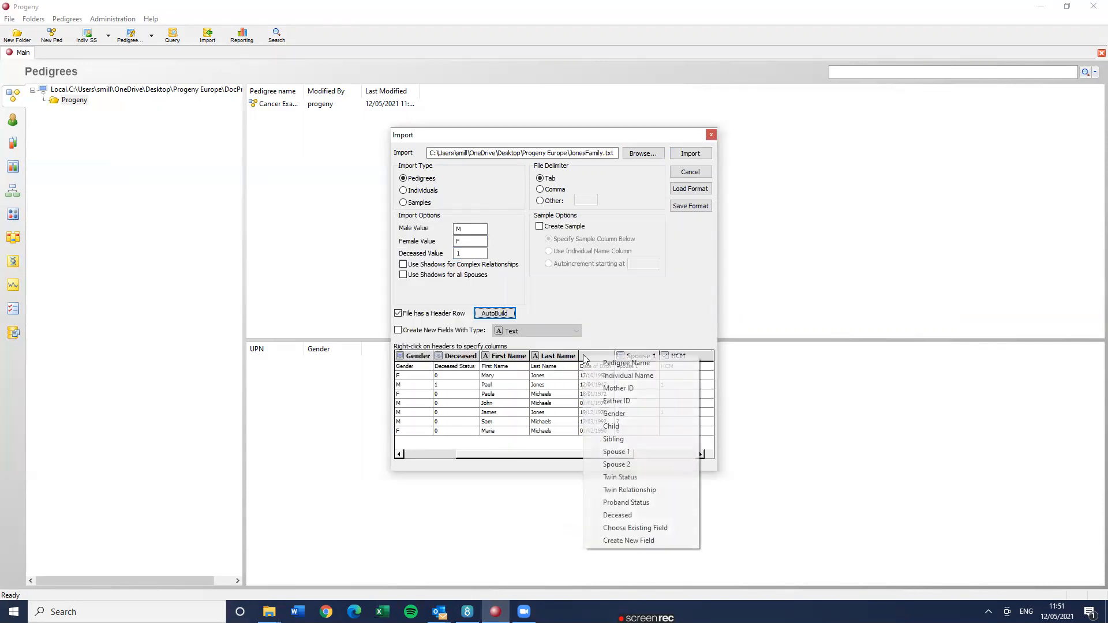
pyautogui.click(646, 526)
pyautogui.scroll(-10, 501, 350)
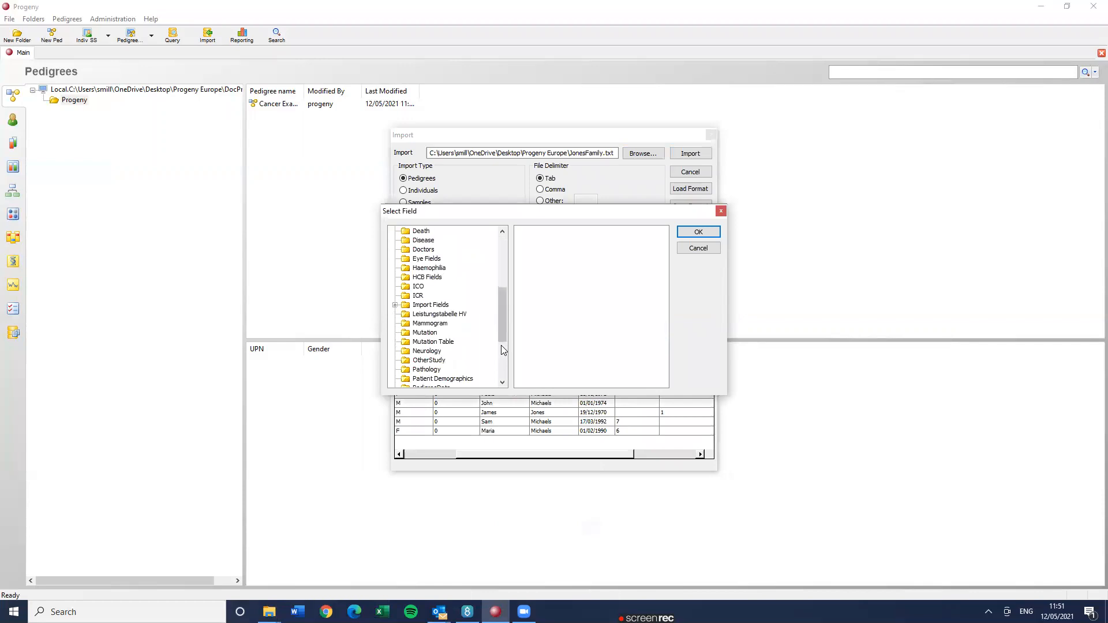
pyautogui.click(426, 305)
pyautogui.click(536, 281)
pyautogui.click(688, 233)
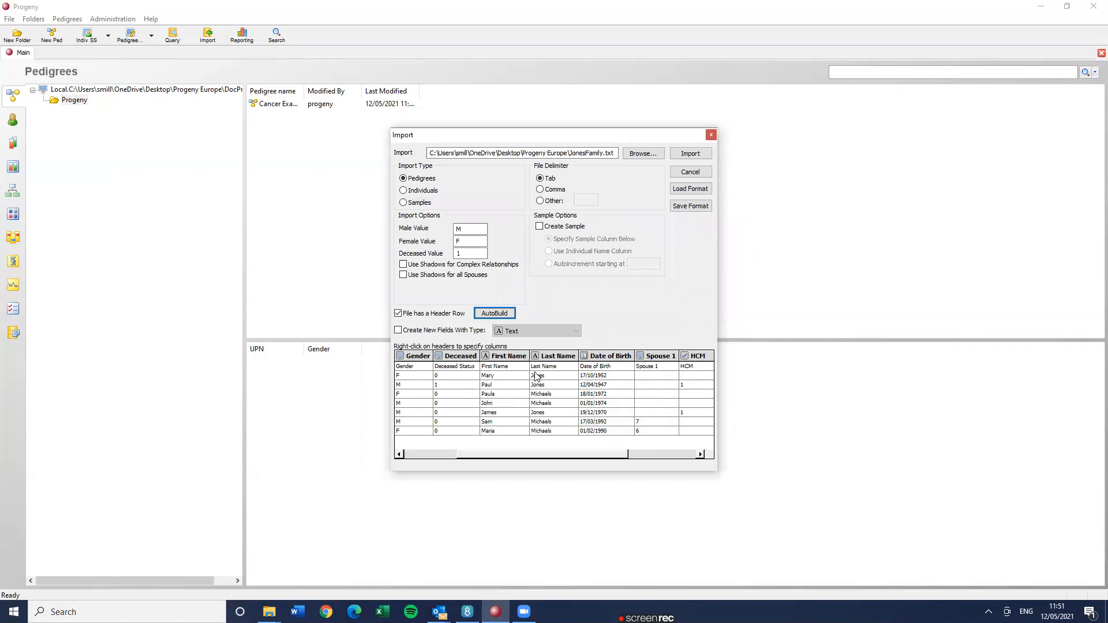
# - Save the import settings as a format named Family Import in the Progeny folder
pyautogui.click(681, 207)
pyautogui.click(456, 244)
pyautogui.click(490, 224)
pyautogui.write('Family Import')
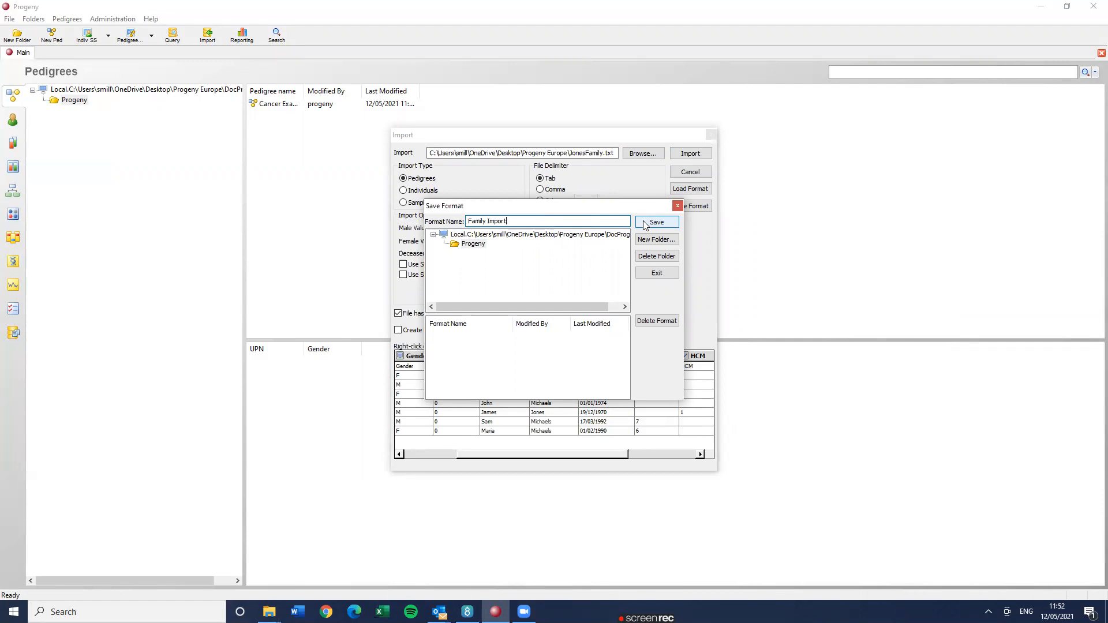
pyautogui.click(644, 226)
pyautogui.click(563, 324)
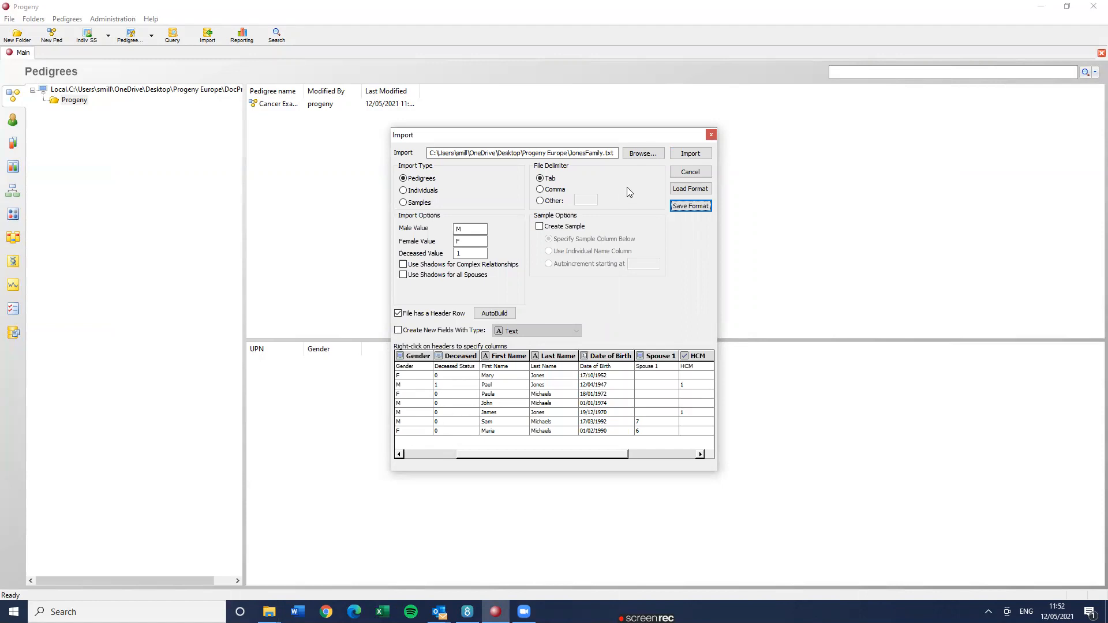
# - Run the pedigree import and open the newly imported family pedigree
pyautogui.click(688, 154)
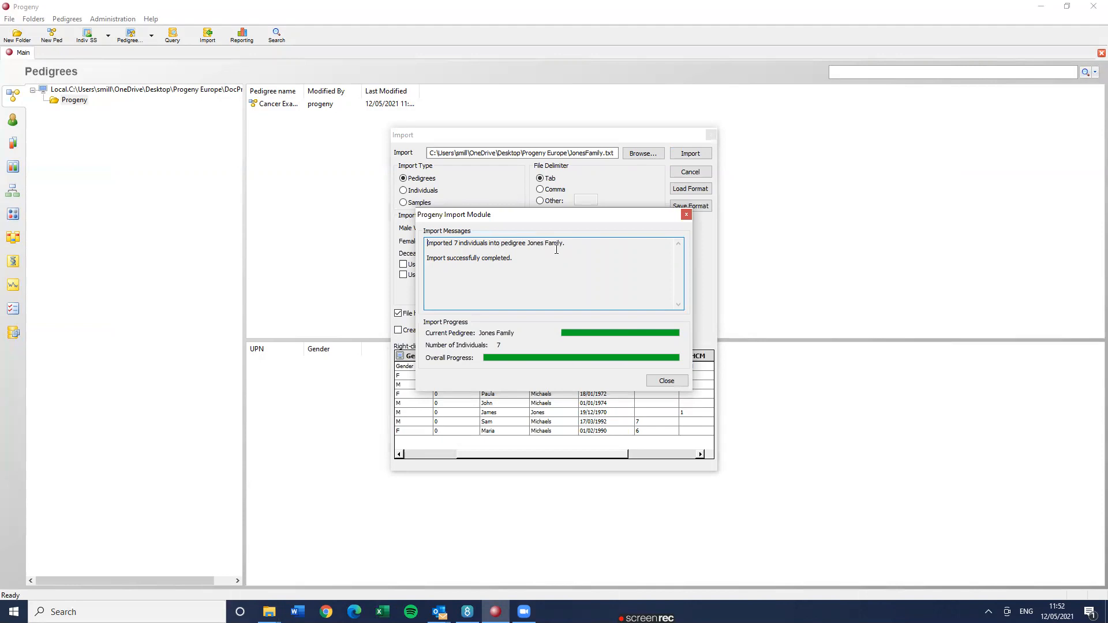
pyautogui.click(664, 381)
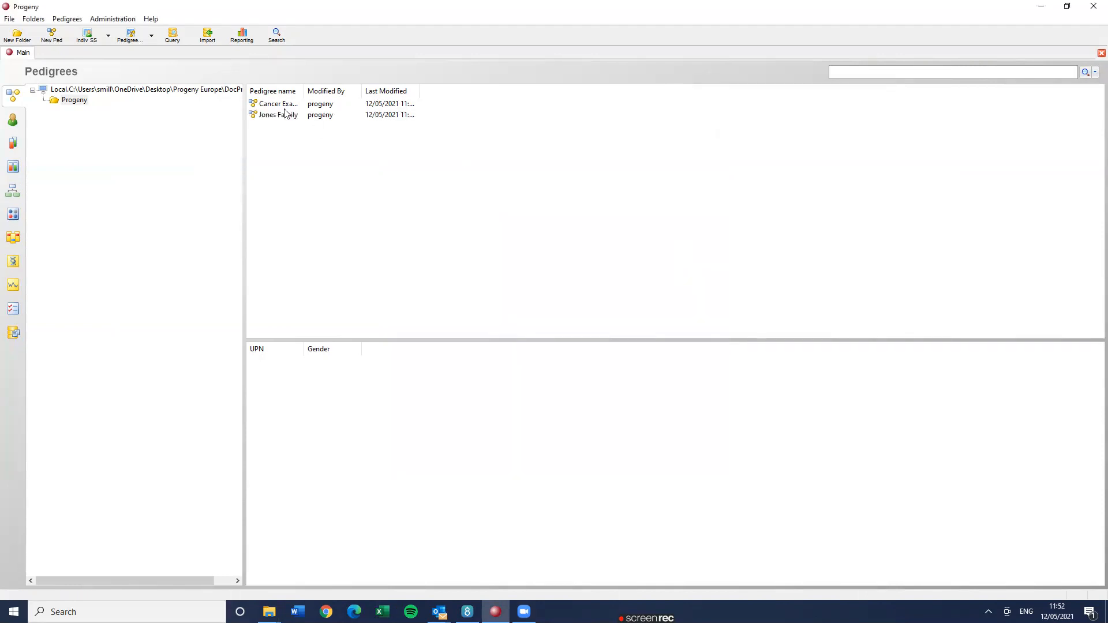
pyautogui.click(269, 114)
pyautogui.doubleClick(269, 114)
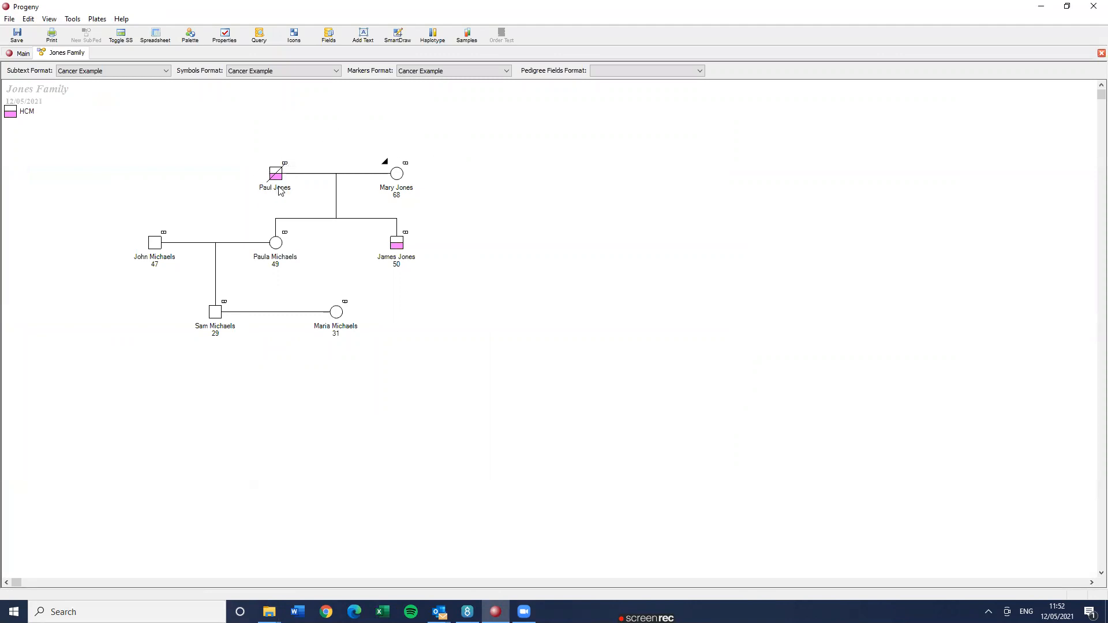
# - Open the affected son's record from the pedigree, review his personal information and family history, and close the record
pyautogui.click(399, 243)
pyautogui.doubleClick(398, 238)
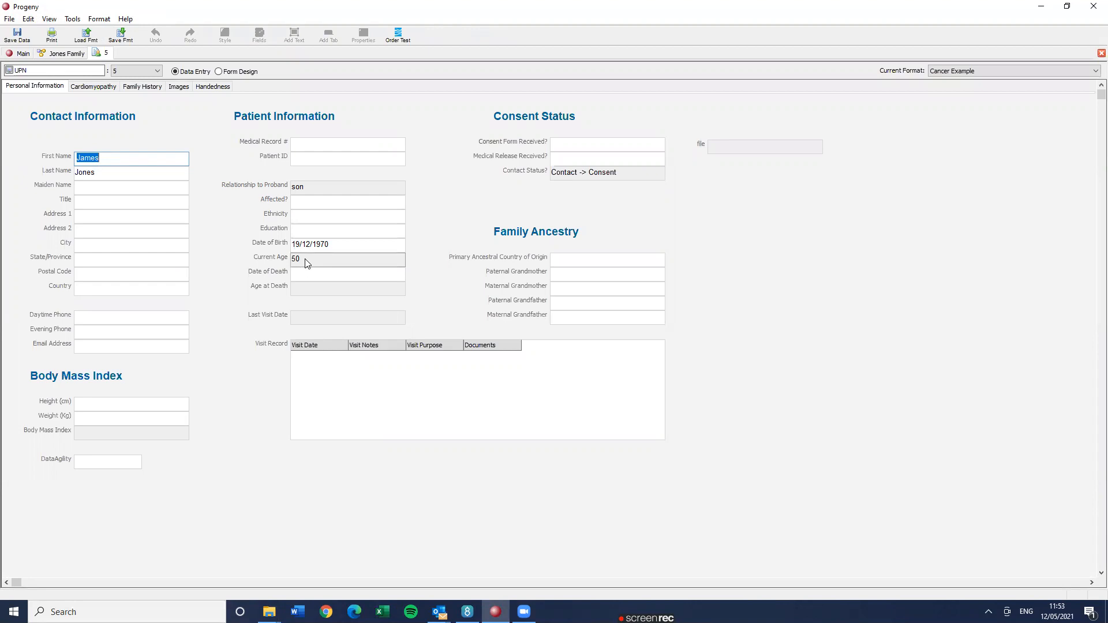
pyautogui.click(146, 90)
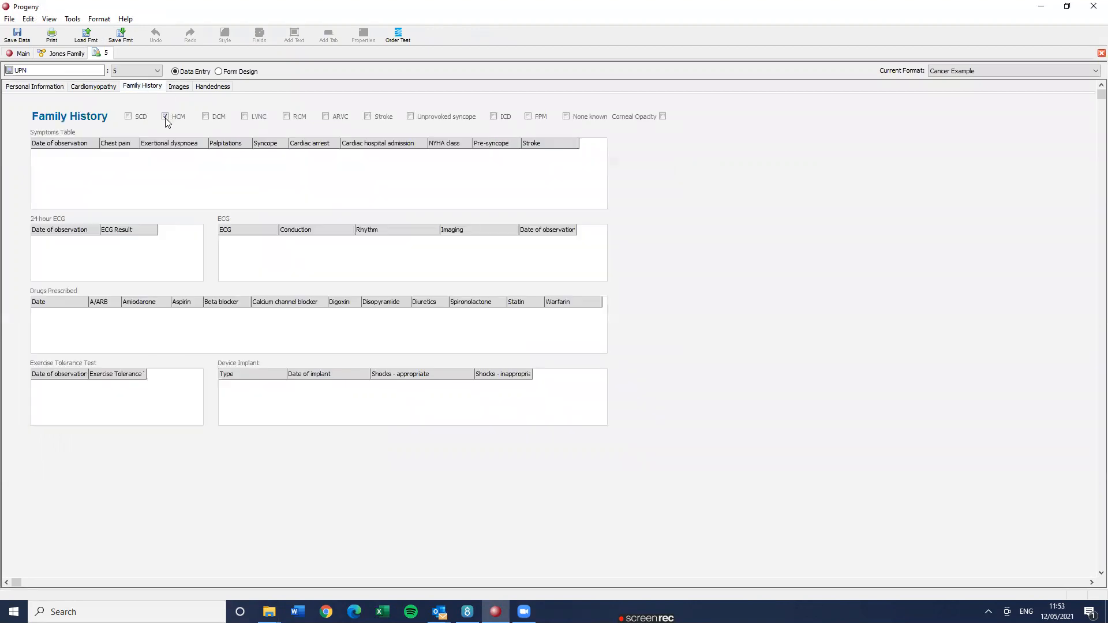
pyautogui.rightClick(105, 53)
pyautogui.click(115, 63)
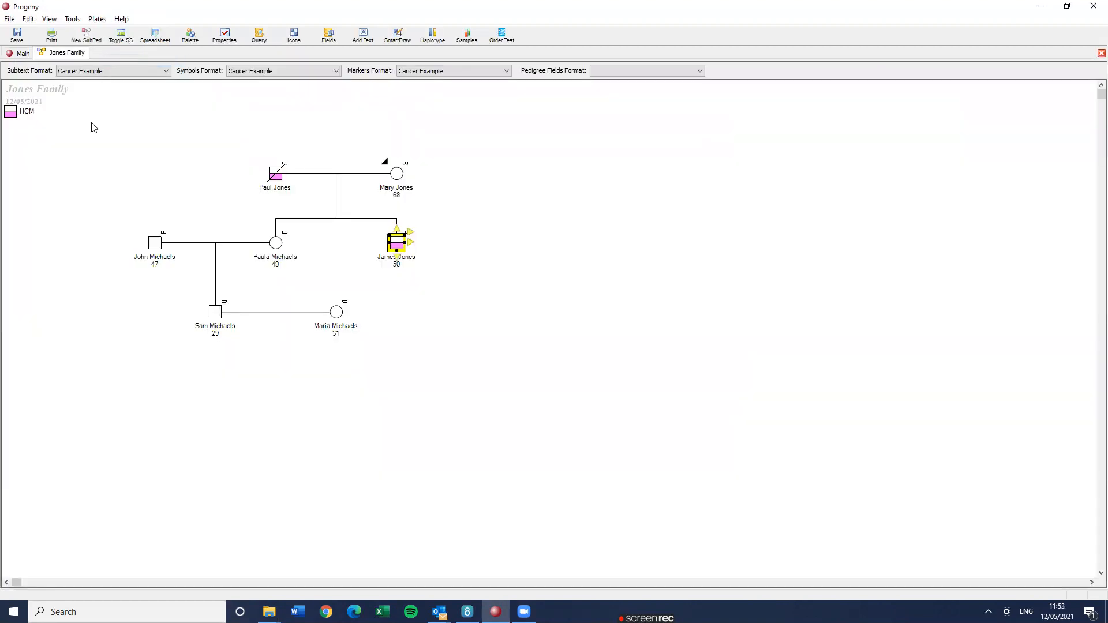